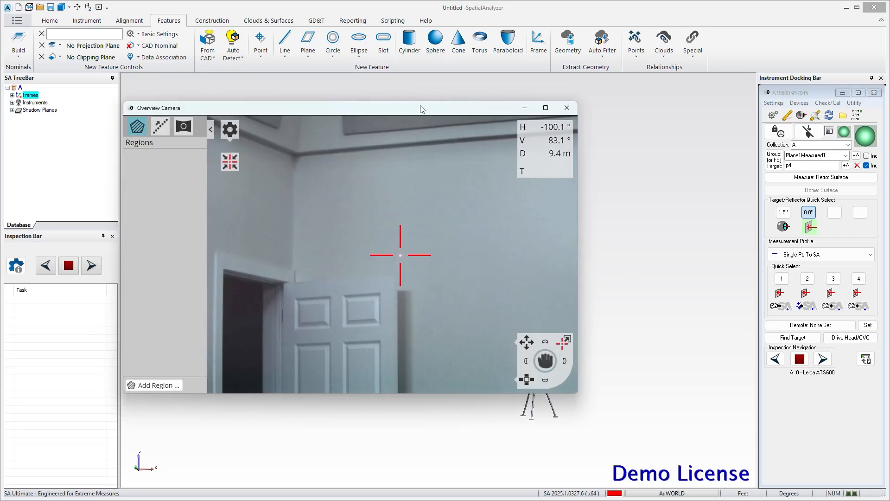
Create a plane feature and measure three points on the wall above the door, aiming the instrument through the Overview Camera
drag(422, 109, 663, 177)
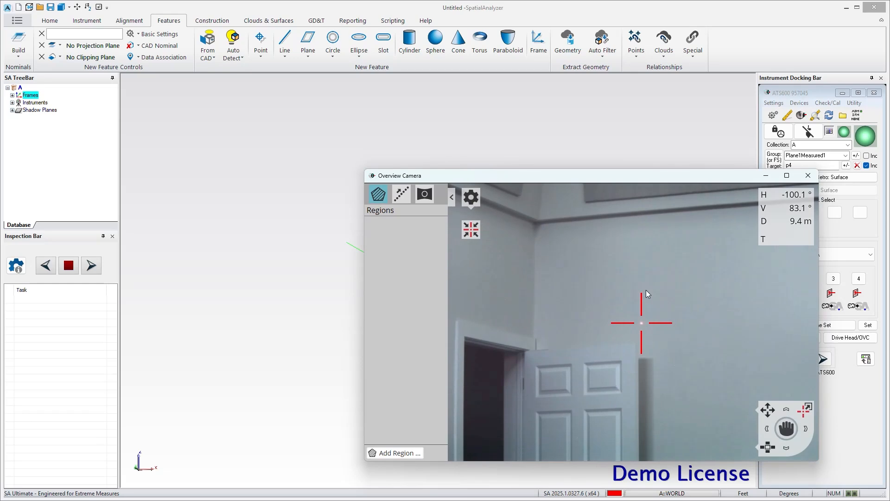
click(759, 410)
click(742, 409)
click(308, 39)
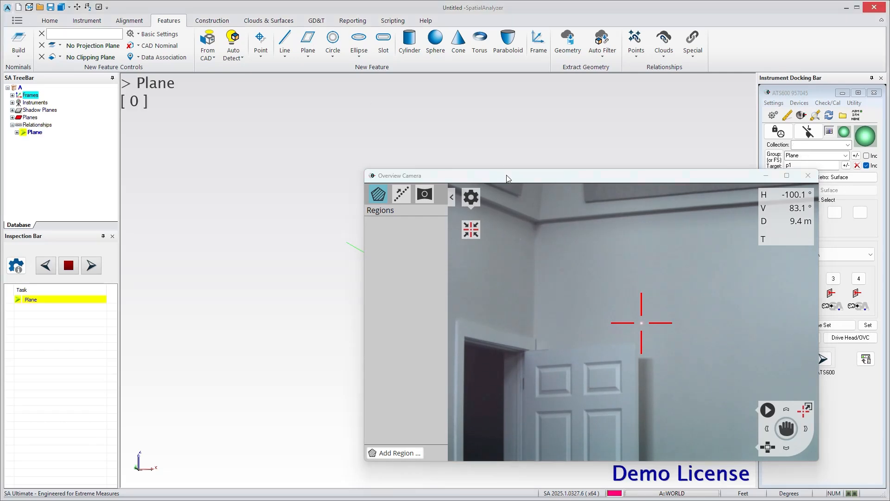
drag(511, 178, 474, 199)
click(537, 263)
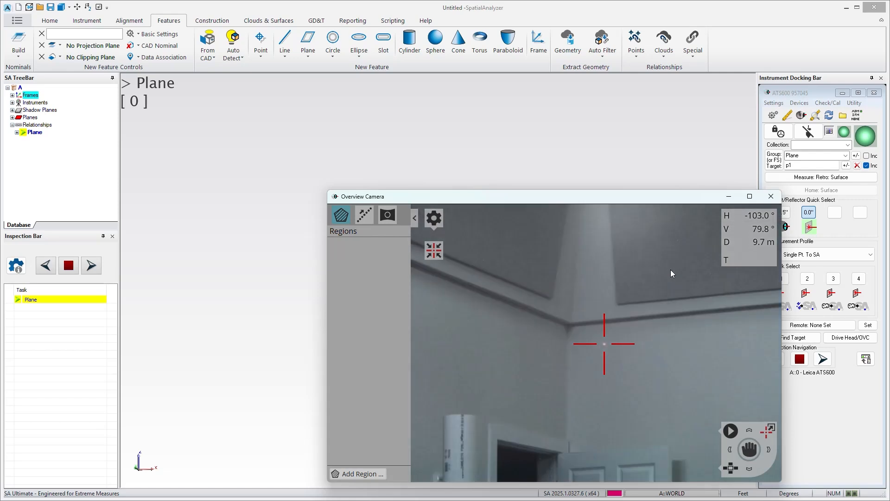
click(729, 333)
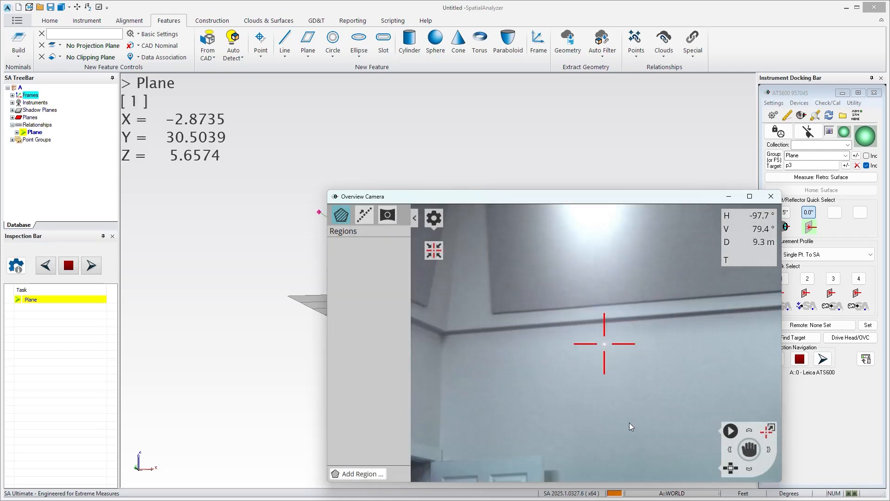
click(592, 438)
Create a second plane feature and measure three points on the adjacent side wall by aiming with the camera
drag(572, 198, 681, 223)
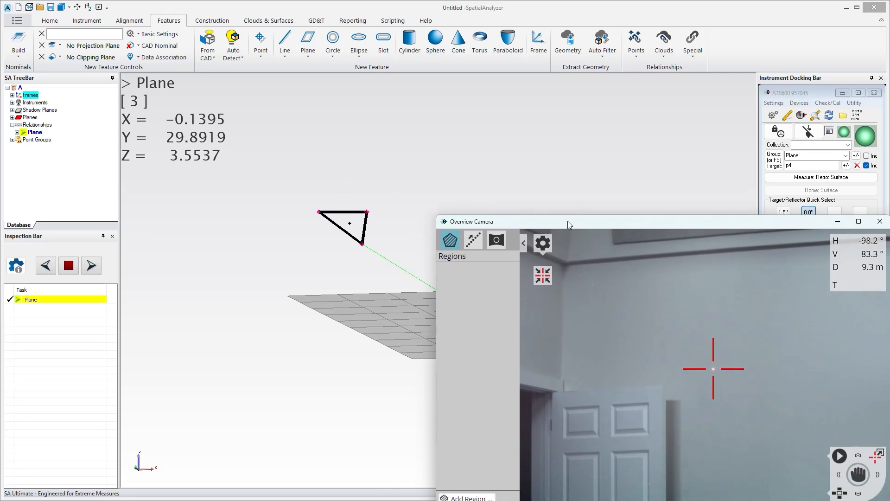
drag(569, 224, 574, 192)
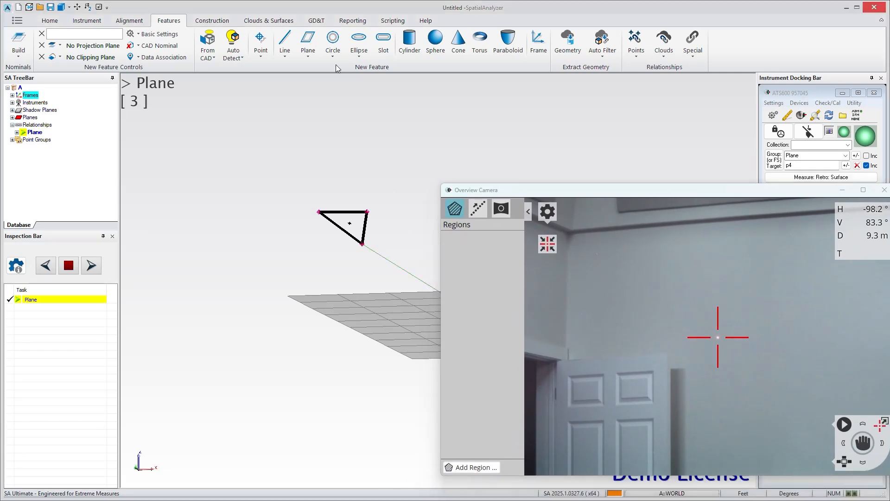
click(316, 41)
drag(863, 442, 846, 433)
click(689, 233)
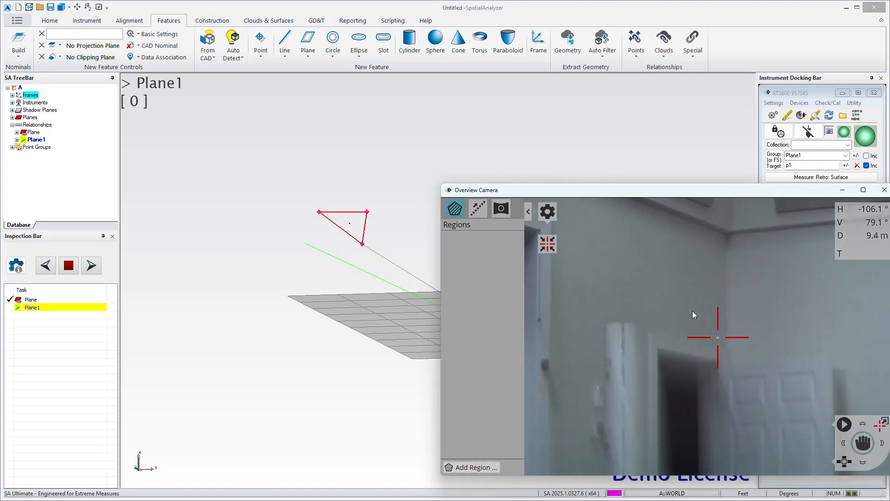
click(720, 416)
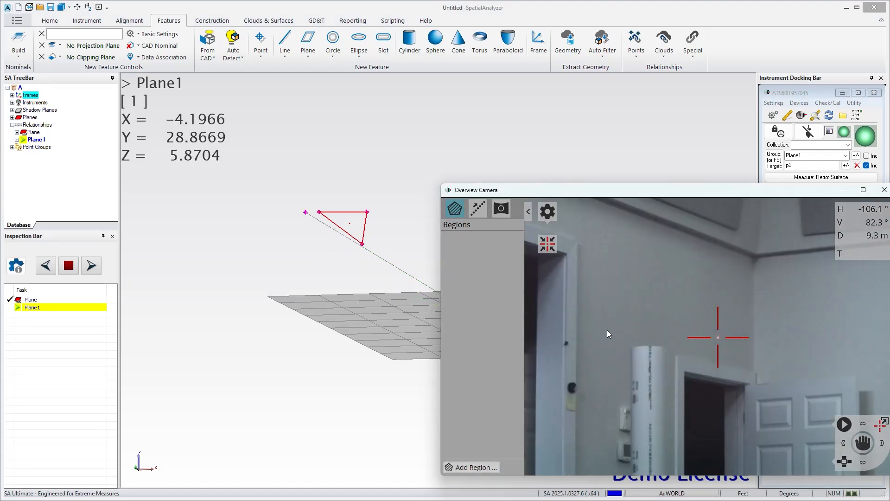
click(616, 297)
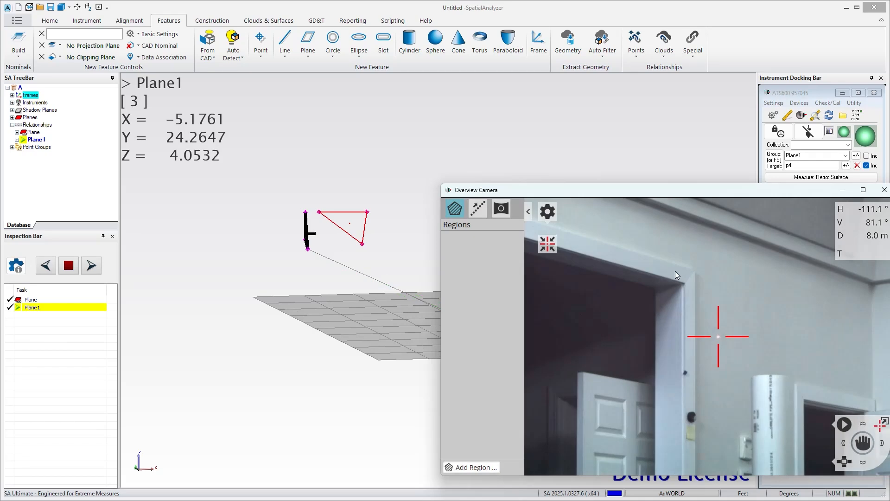
Construct a dynamic line at the intersection of the two measured wall planes
drag(426, 156, 382, 166)
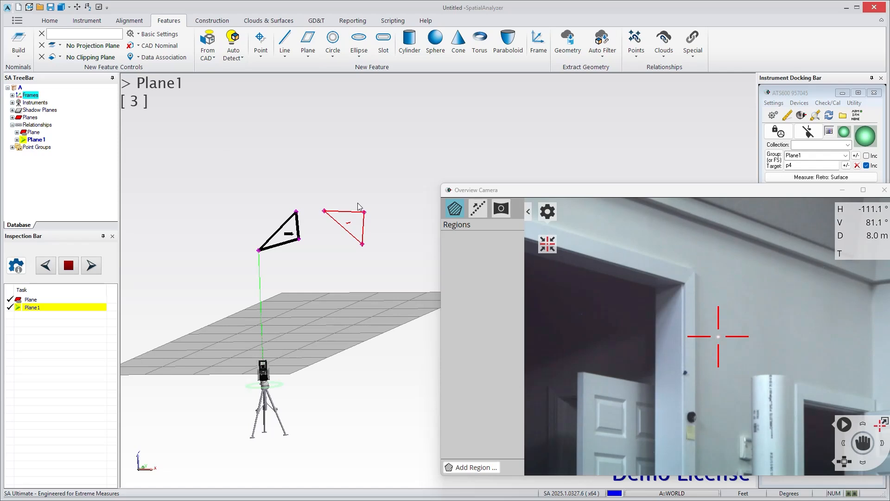
click(285, 57)
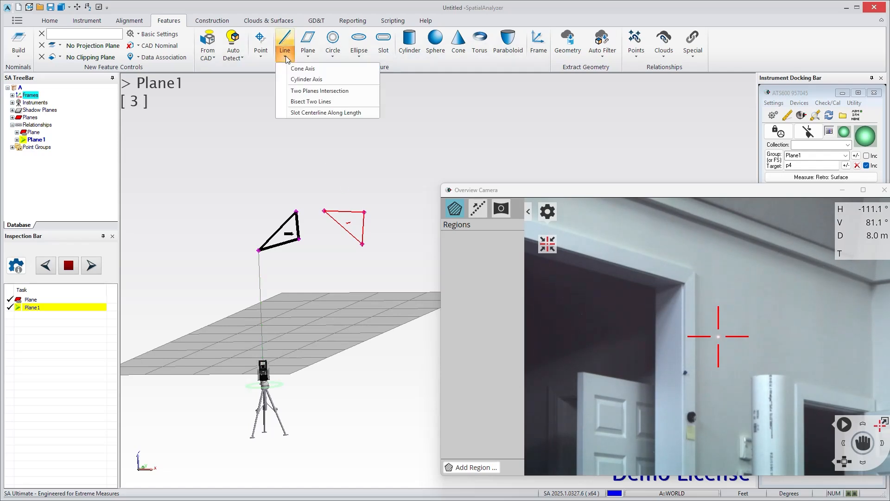
click(310, 91)
click(298, 227)
click(357, 227)
drag(375, 208, 386, 237)
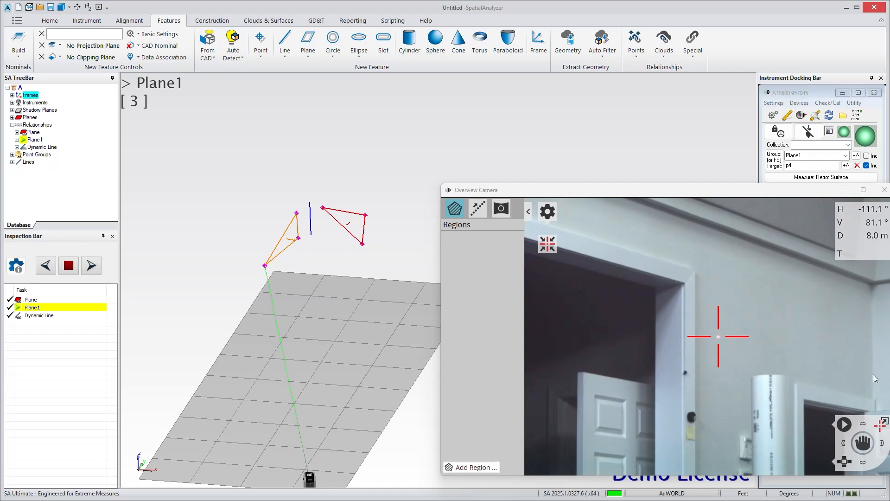
Create a third plane feature and measure three points on the floor by aiming with the camera
drag(683, 189, 627, 113)
drag(808, 369, 812, 379)
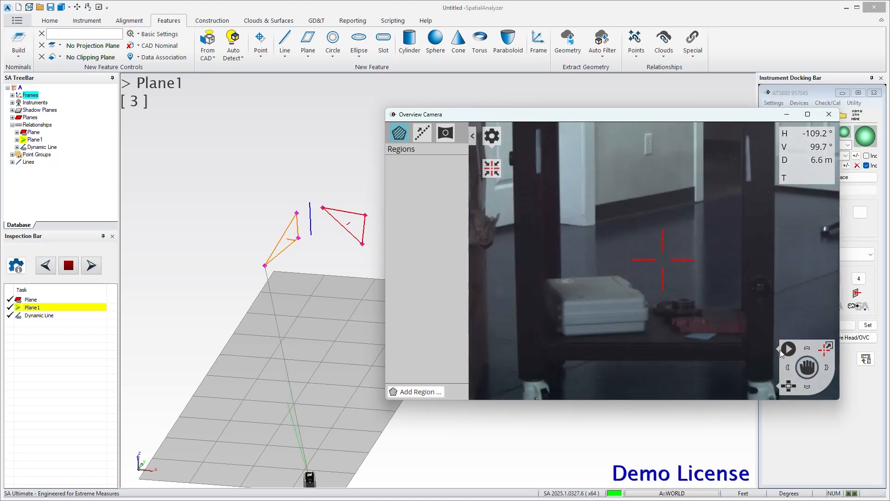
click(308, 39)
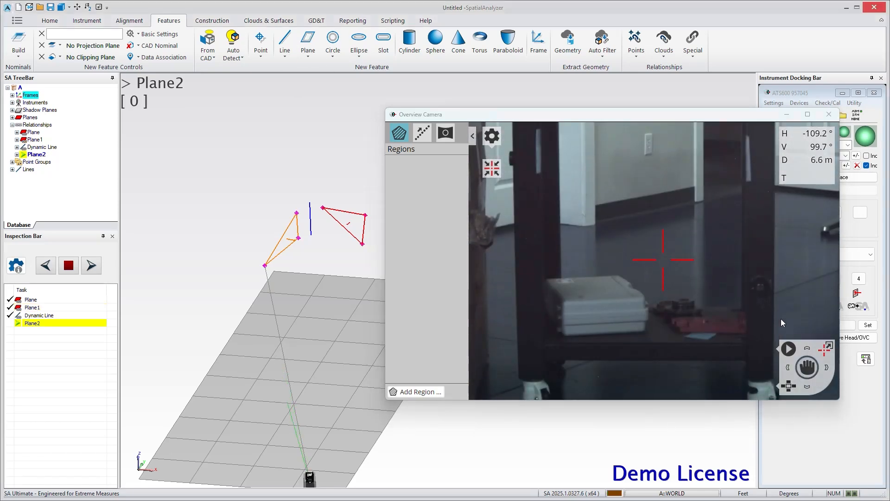
click(675, 248)
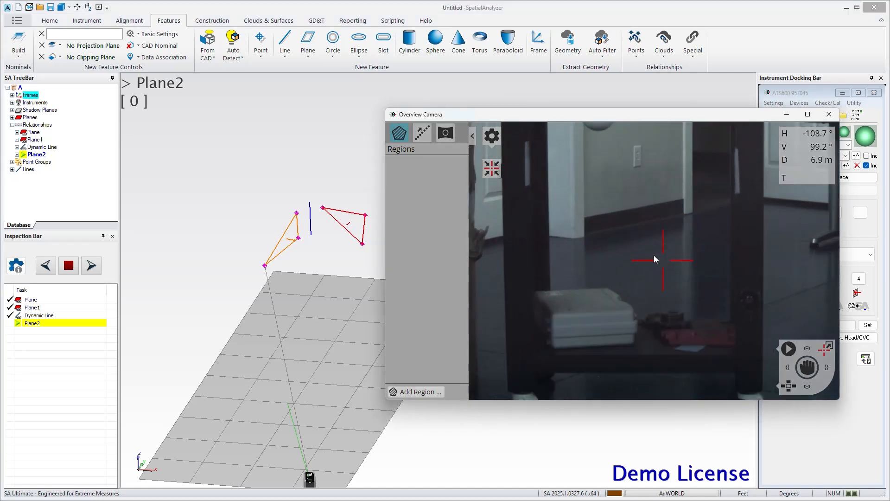
click(818, 274)
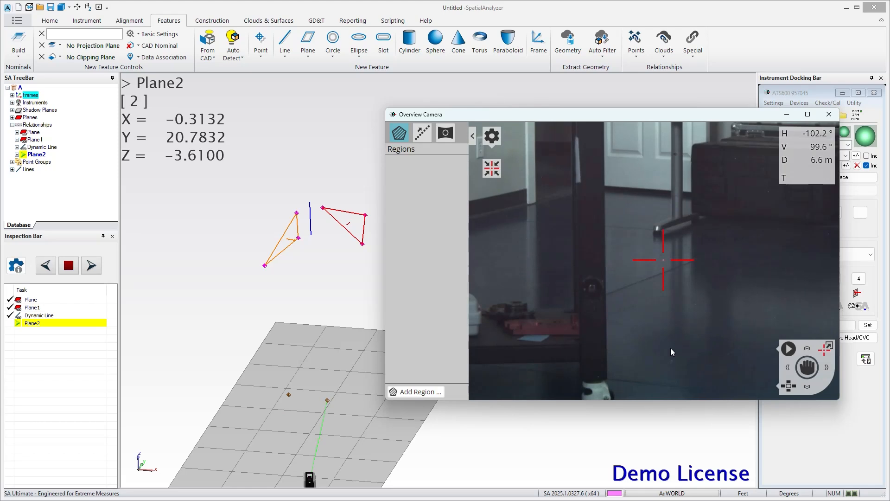
click(671, 348)
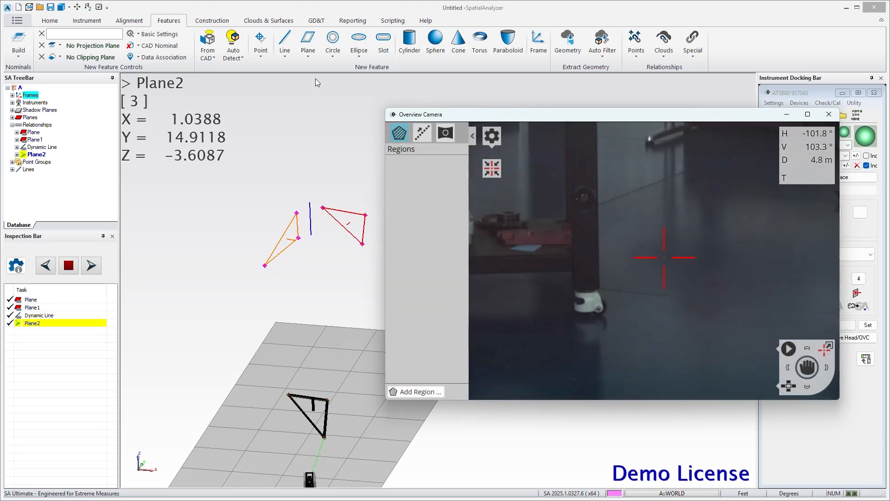
Construct a dynamic point at the three-plane intersection of the side wall, door wall and floor planes
click(261, 52)
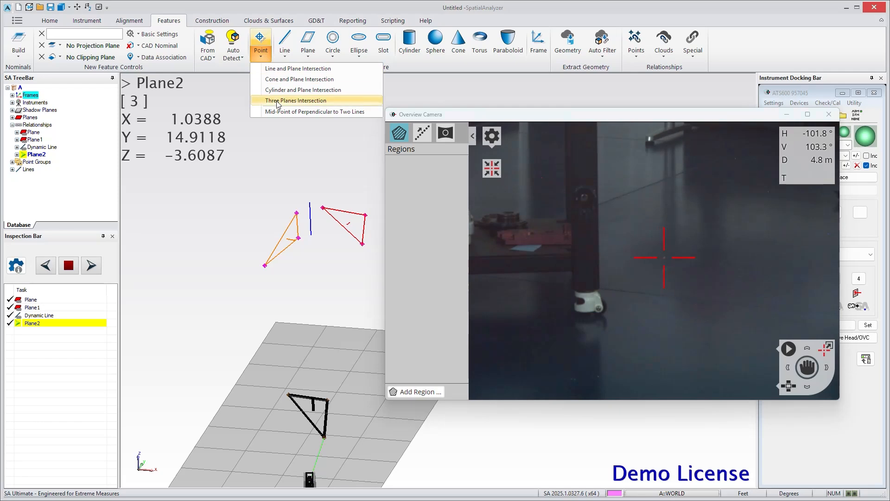
click(295, 101)
click(280, 238)
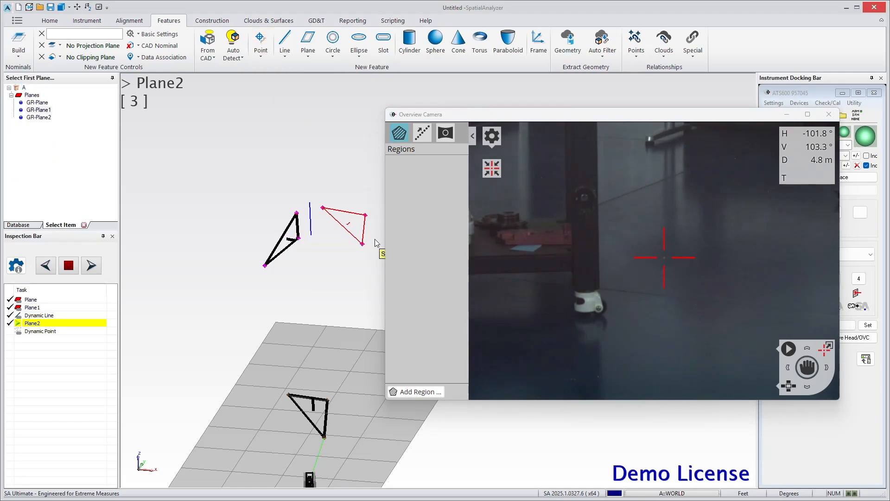
click(357, 234)
click(295, 402)
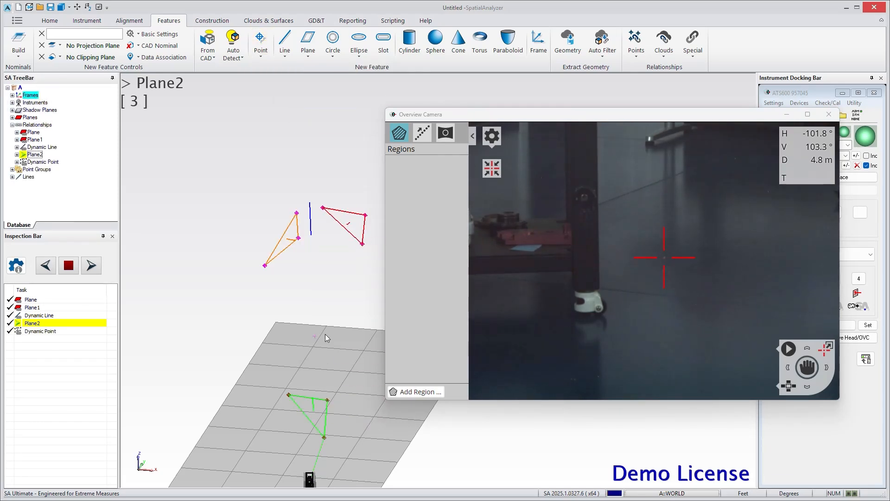
Construct a dynamic line at the intersection of the side wall plane and the floor plane
drag(308, 297, 290, 301)
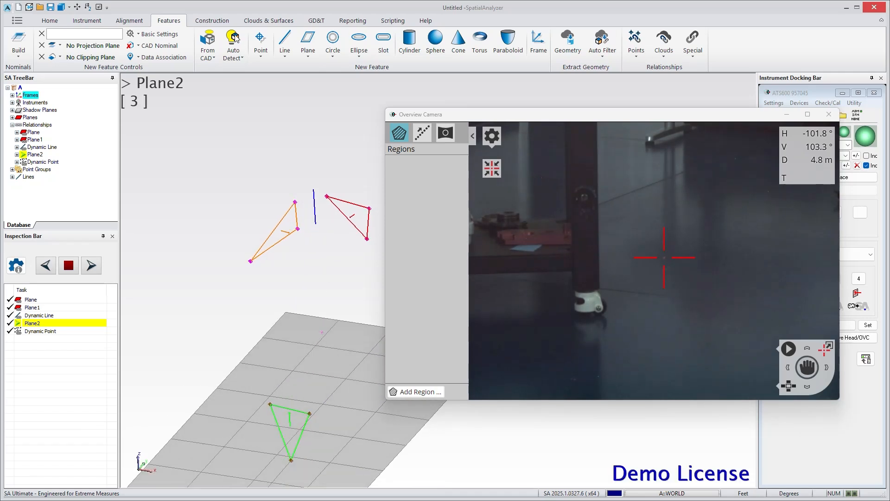
click(282, 58)
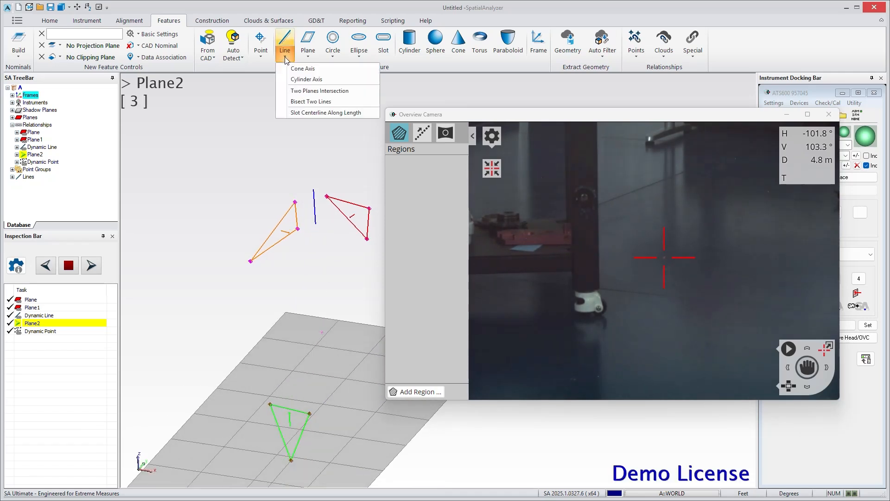
click(308, 89)
click(264, 256)
click(290, 420)
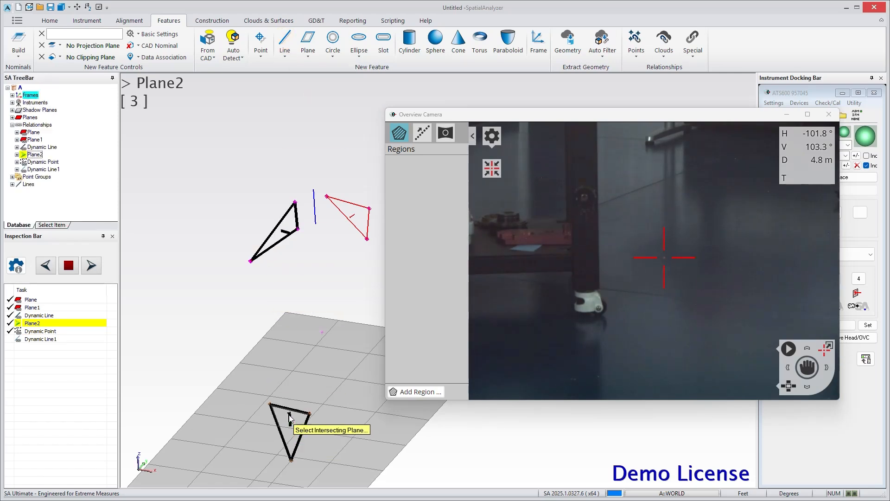
Construct a dynamic line at the intersection of the door wall plane and the floor plane
click(286, 57)
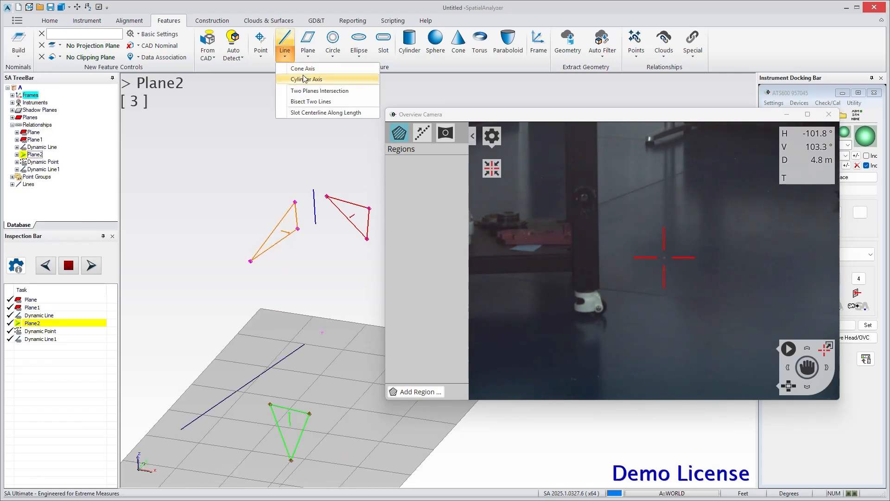
click(309, 90)
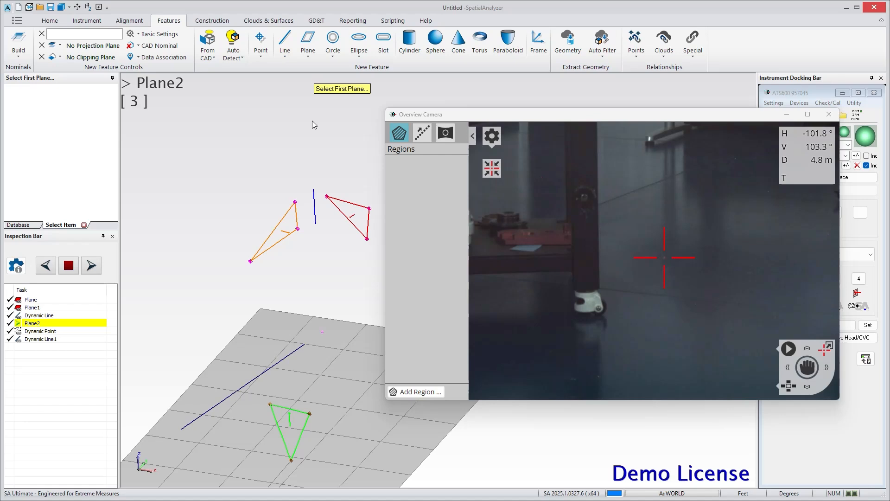
click(353, 224)
click(303, 439)
scroll(258, 340, down, 3)
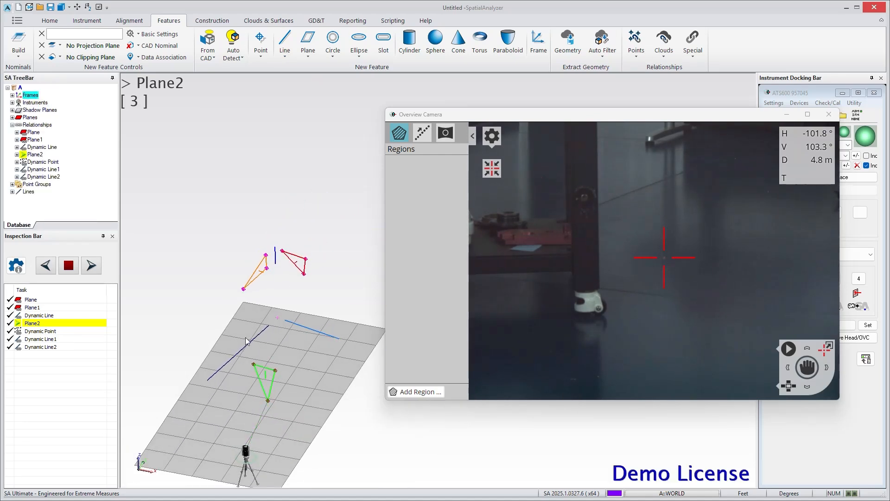
scroll(278, 327, up, 2)
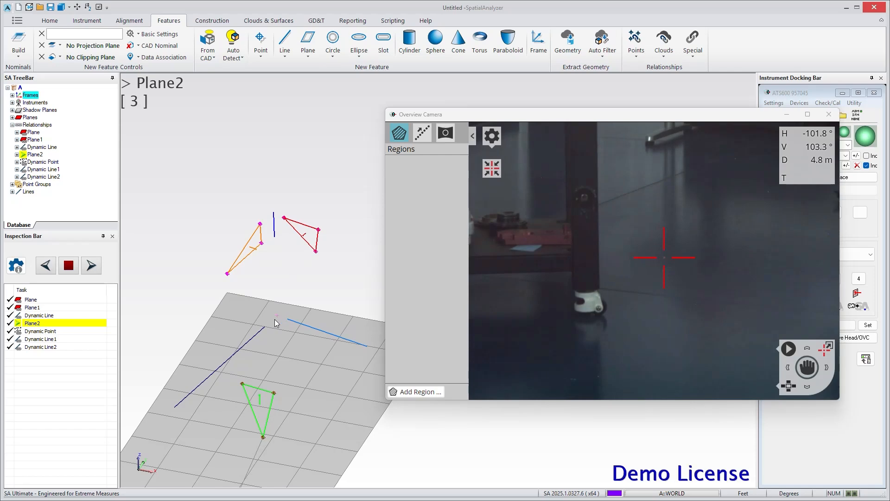
right_drag(248, 357, 271, 305)
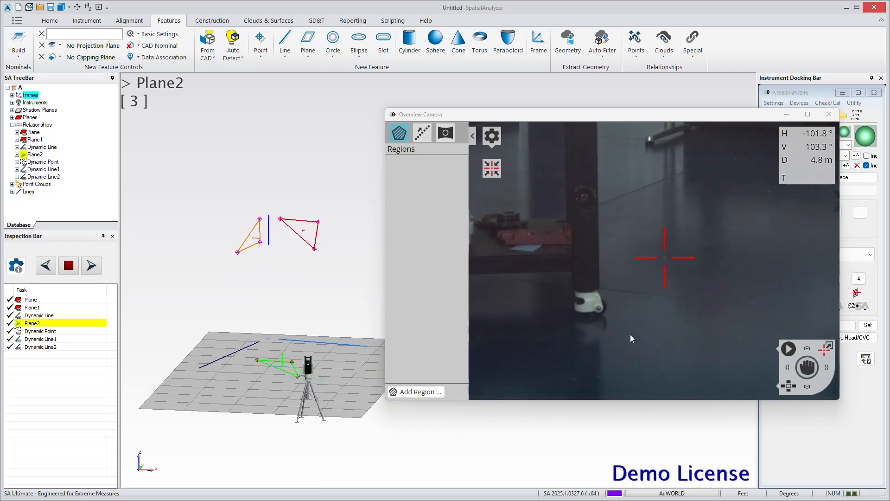
Create a fourth plane feature and measure three points on the ceiling by aiming with the camera
drag(807, 368, 806, 355)
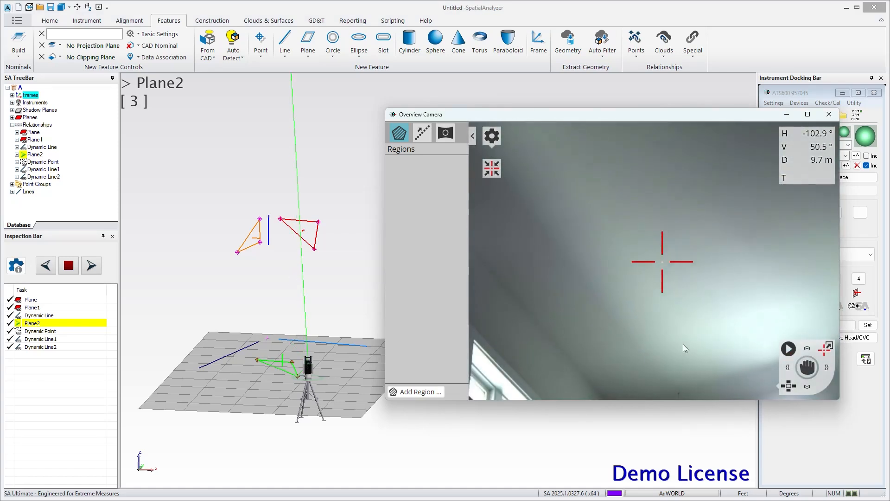
click(307, 52)
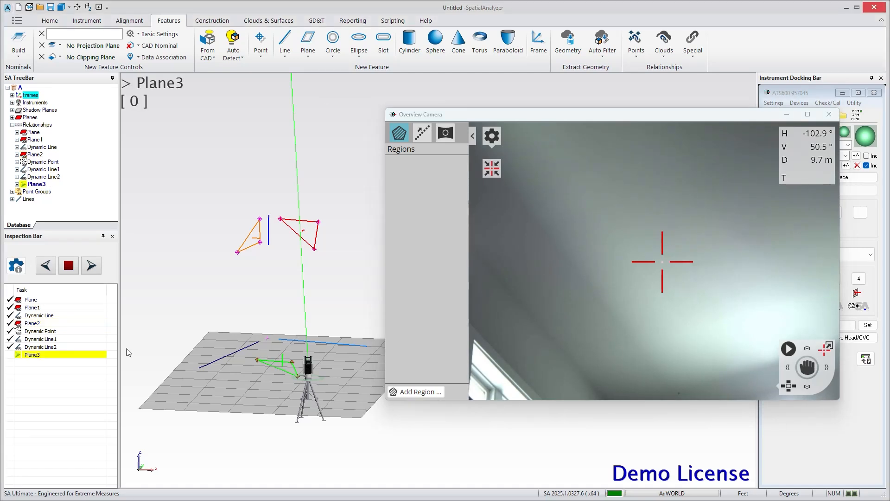
click(661, 356)
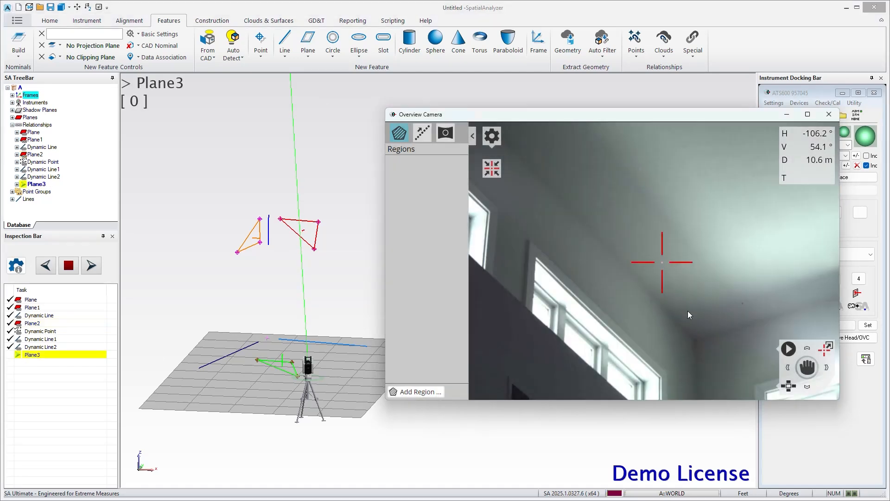
click(810, 278)
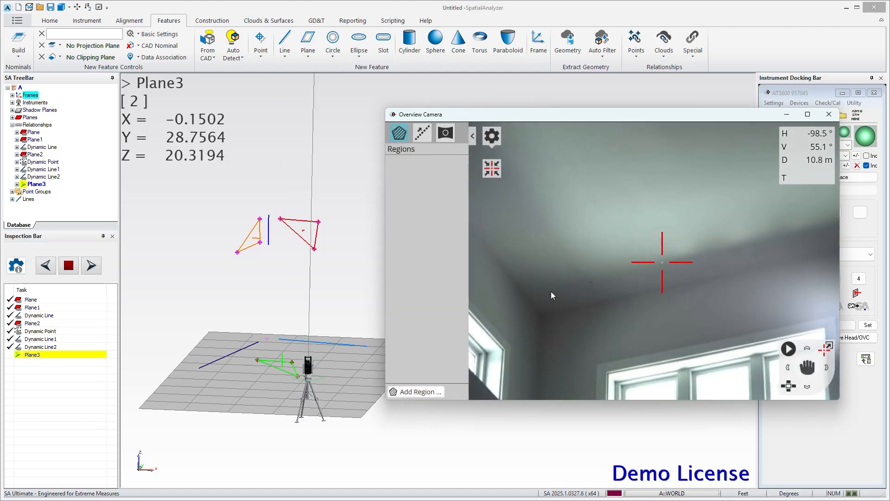
click(550, 291)
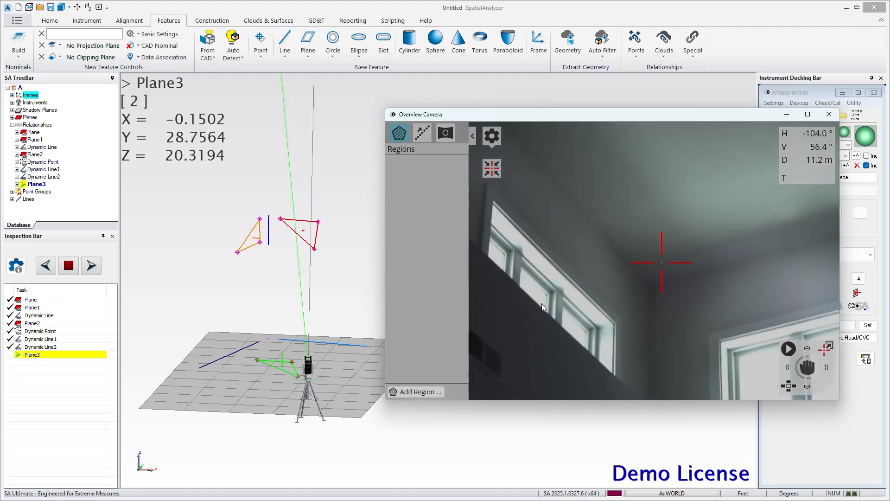
Construct a dynamic point at the three-plane intersection of the side wall, door wall and ceiling planes
drag(554, 119, 889, 229)
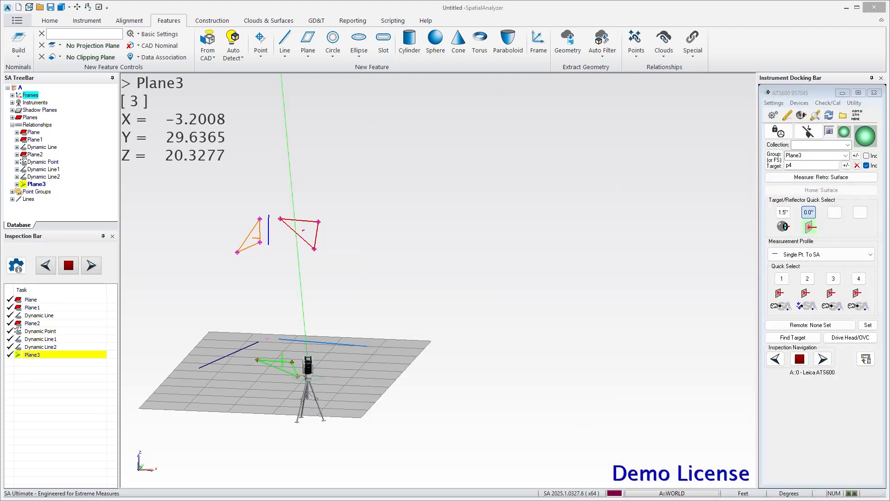
scroll(383, 336, down, 3)
drag(334, 305, 371, 312)
click(261, 56)
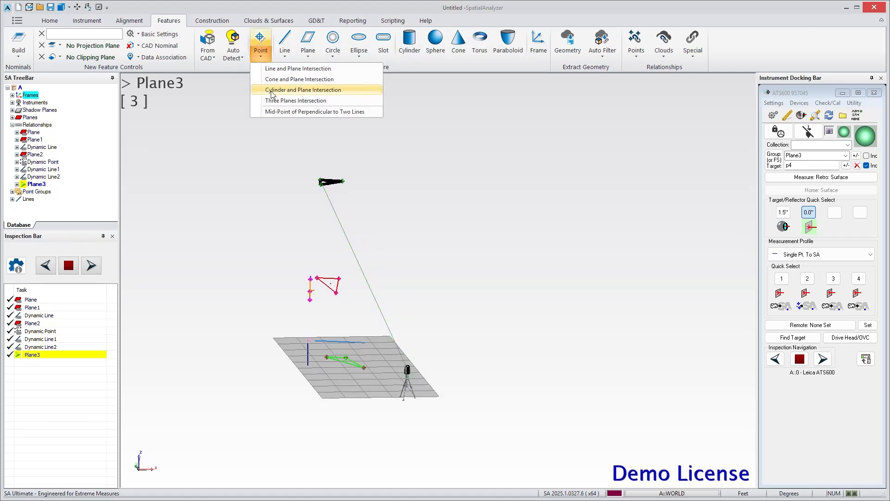
click(289, 104)
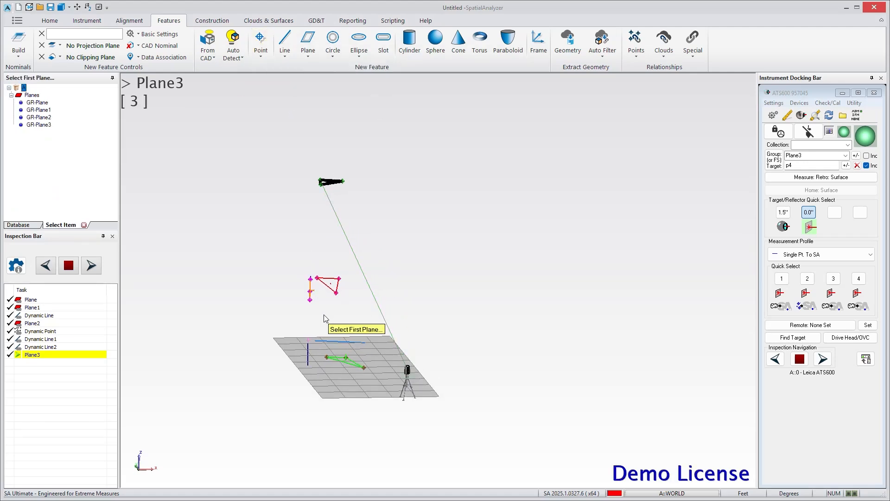
drag(324, 313, 298, 311)
click(301, 291)
click(324, 286)
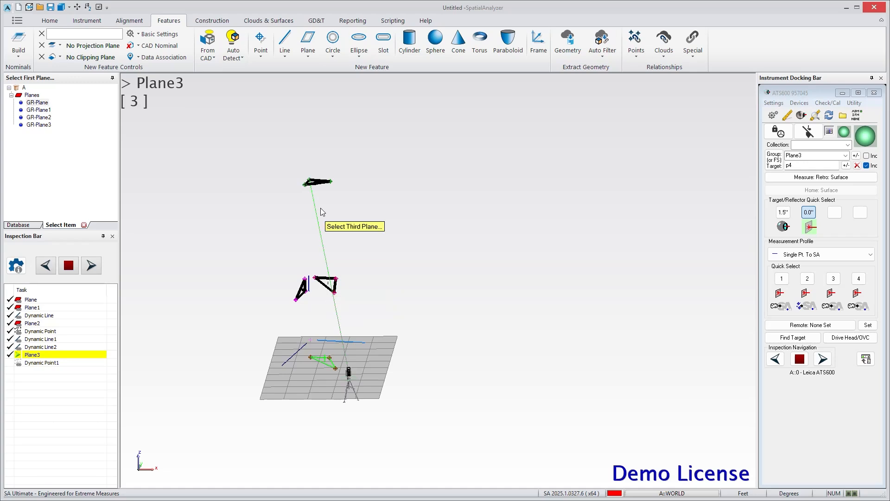
click(320, 184)
drag(311, 262, 373, 271)
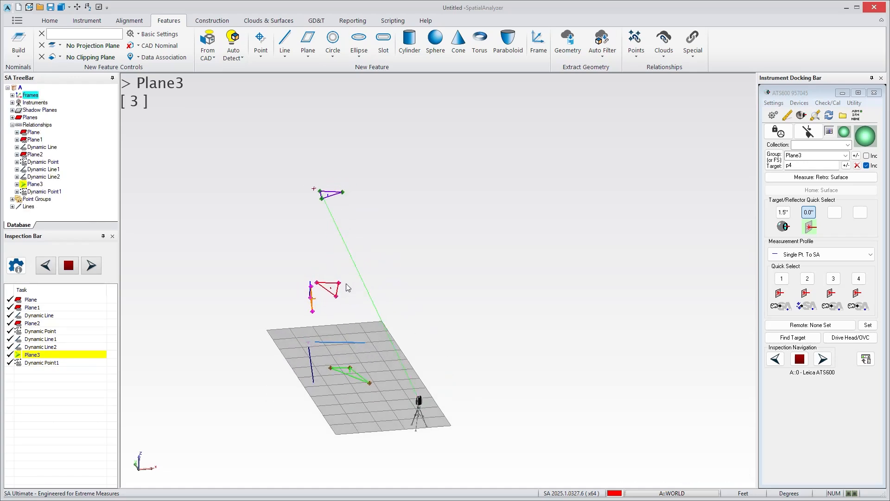
Add a point-to-point dimension between the dynamic corner point at the floor and the one at the ceiling
click(354, 21)
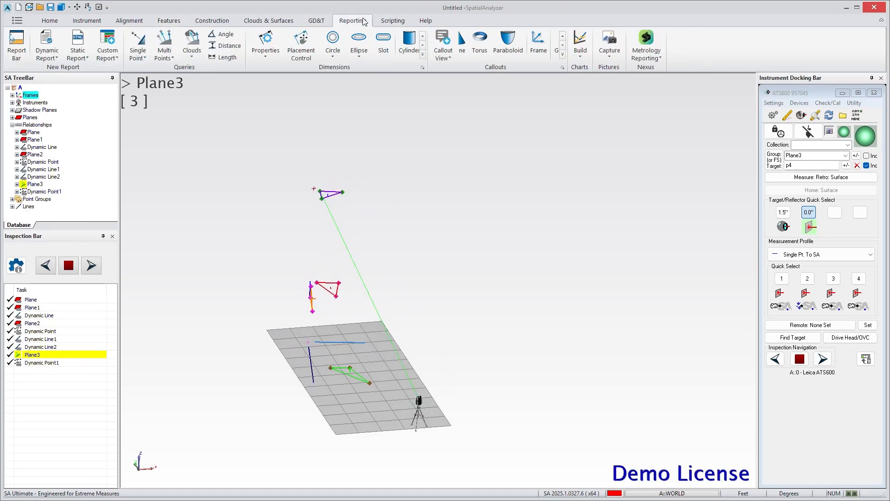
click(424, 55)
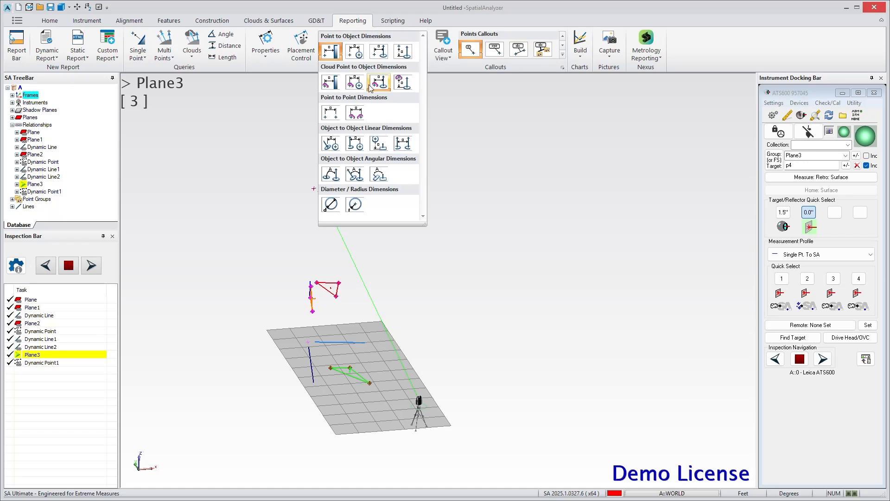
click(332, 113)
click(314, 346)
scroll(302, 283, up, 3)
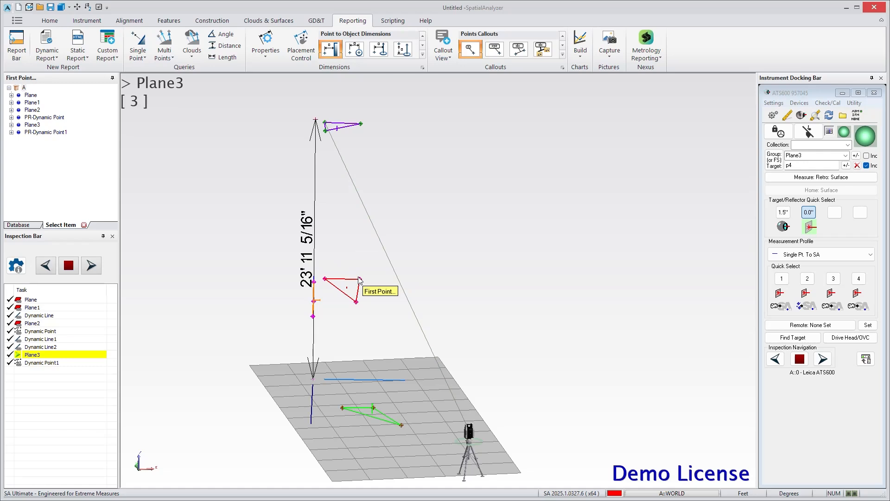
mouse_move(405, 288)
mouse_down()
mouse_move(399, 277)
mouse_move(383, 283)
mouse_move(405, 283)
mouse_up()
key(Escape)
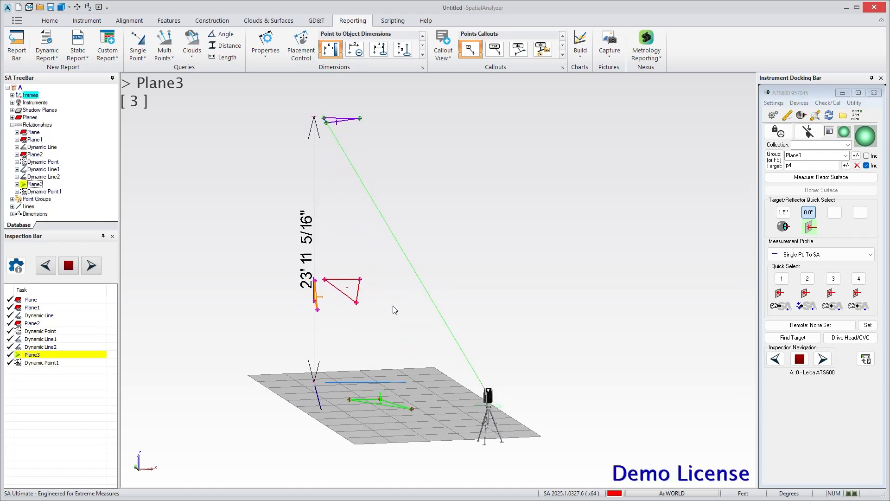
drag(445, 304, 419, 302)
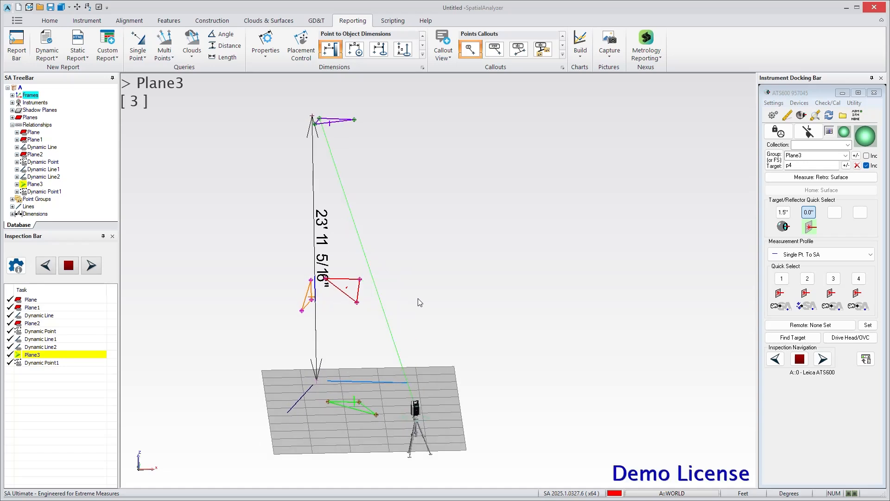
Convert the measured points of all four planes to guided points, enable auto-measure for them, and stop the active inspection
click(50, 21)
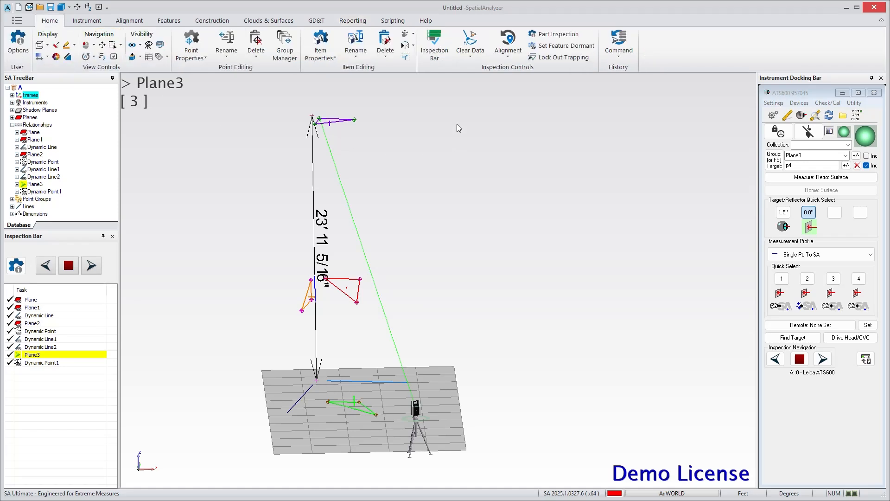
click(467, 57)
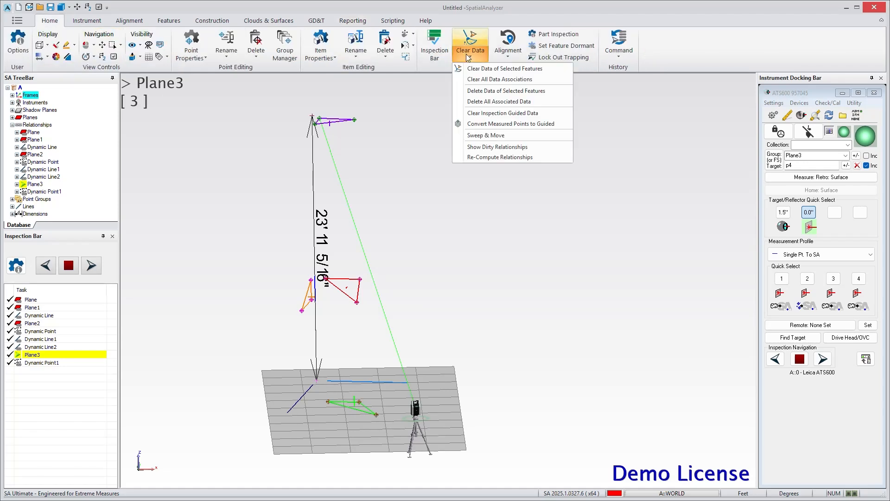
click(511, 124)
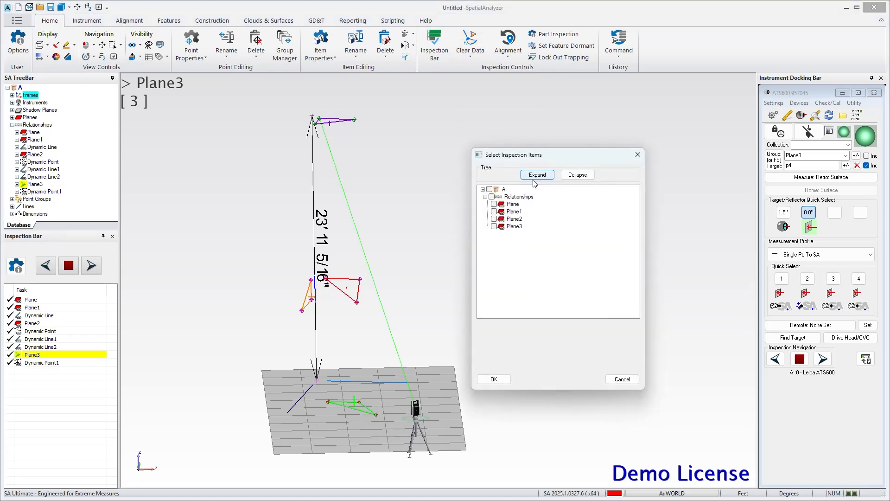
click(492, 196)
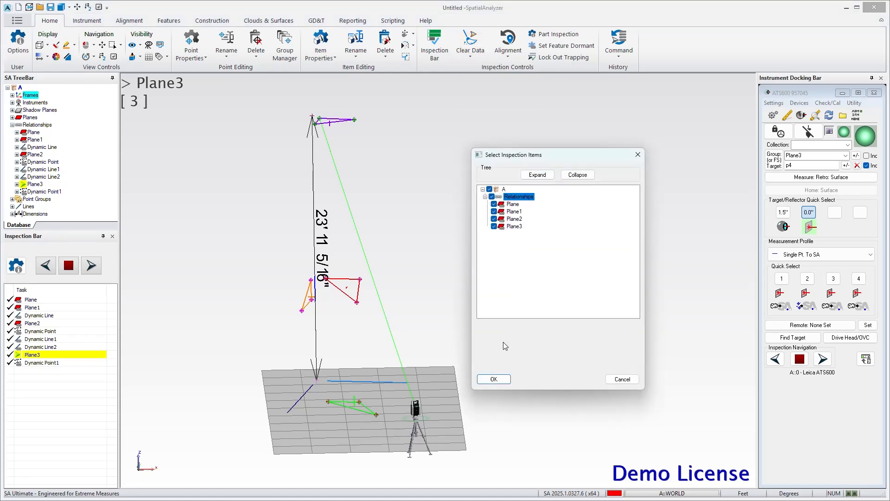
click(494, 379)
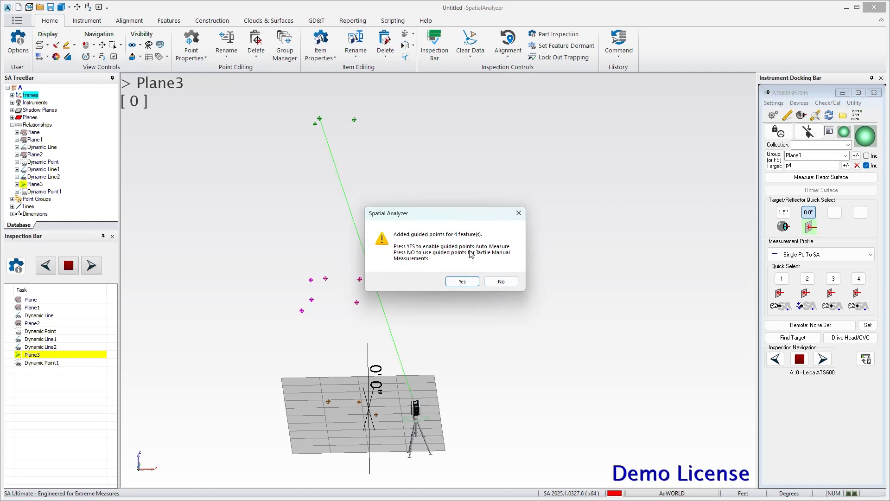
click(463, 282)
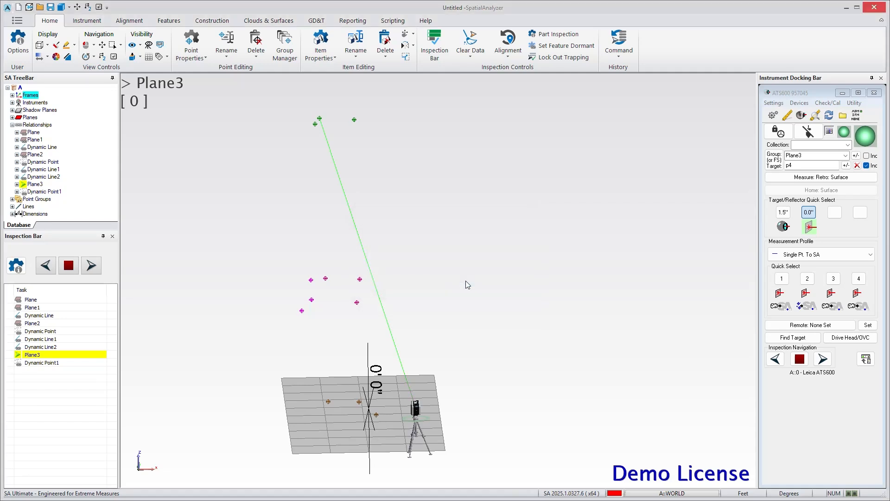
click(69, 265)
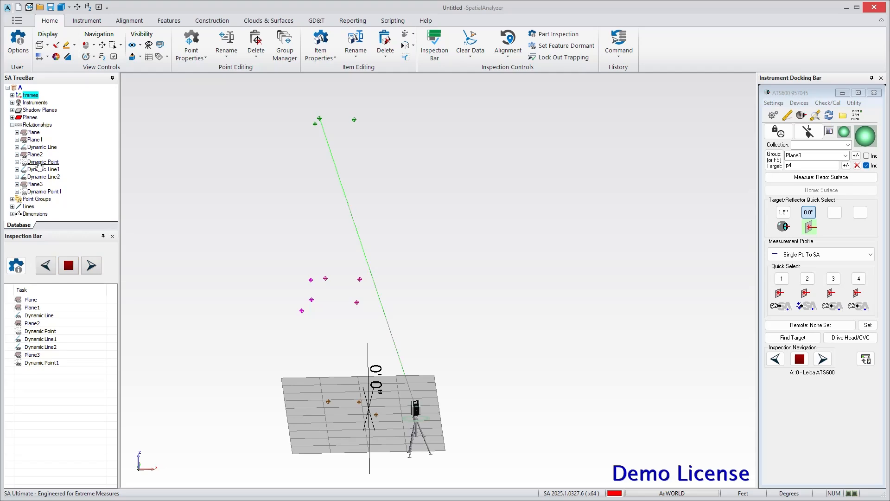
Check the guided-point and auto-measure settings in the trapping controls of the feature named Plane
right_click(37, 135)
click(70, 283)
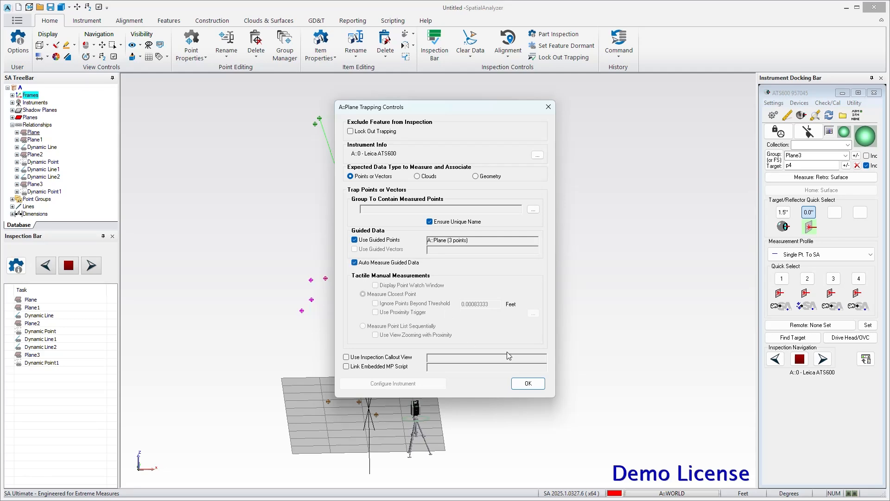
click(528, 383)
click(300, 308)
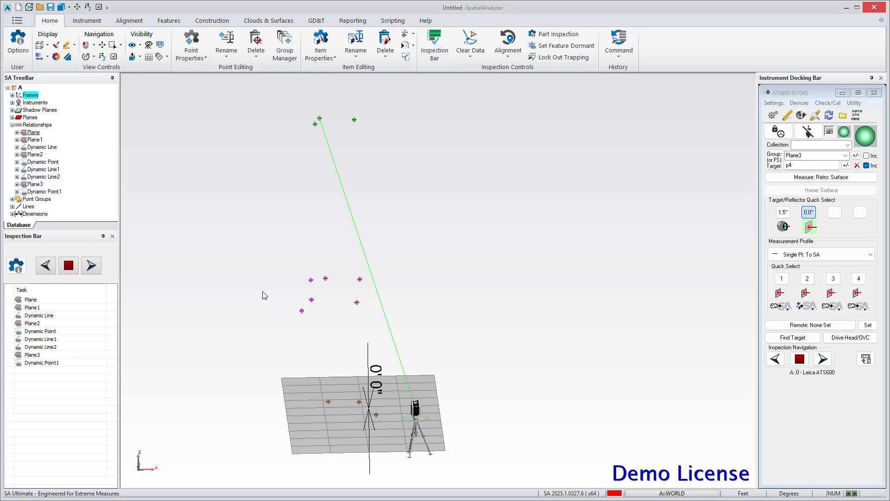
Run the automated inspection through the task list to re-measure the guided points of all four planes
click(91, 266)
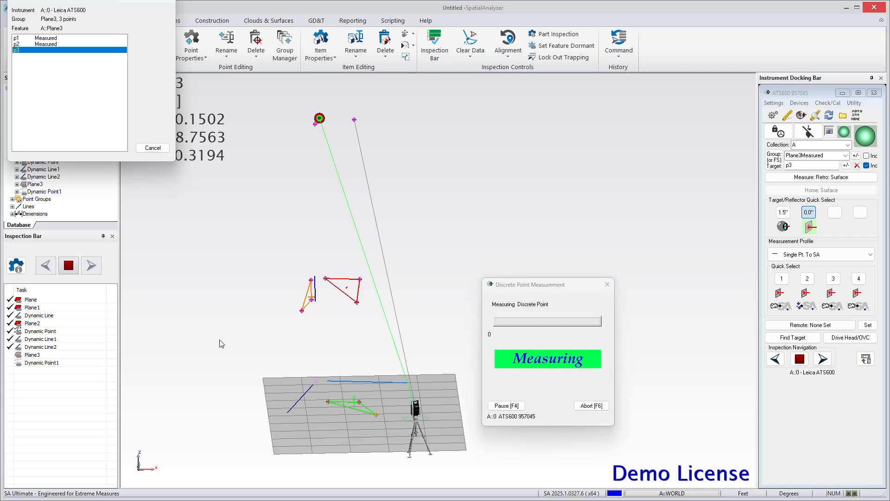
drag(222, 336, 297, 362)
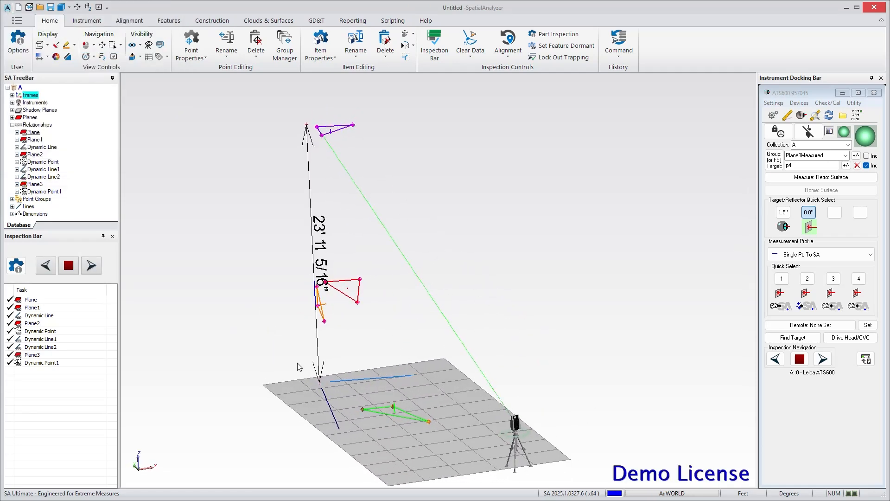
mouse_move(362, 332)
mouse_down()
mouse_move(381, 318)
mouse_move(364, 324)
mouse_up()
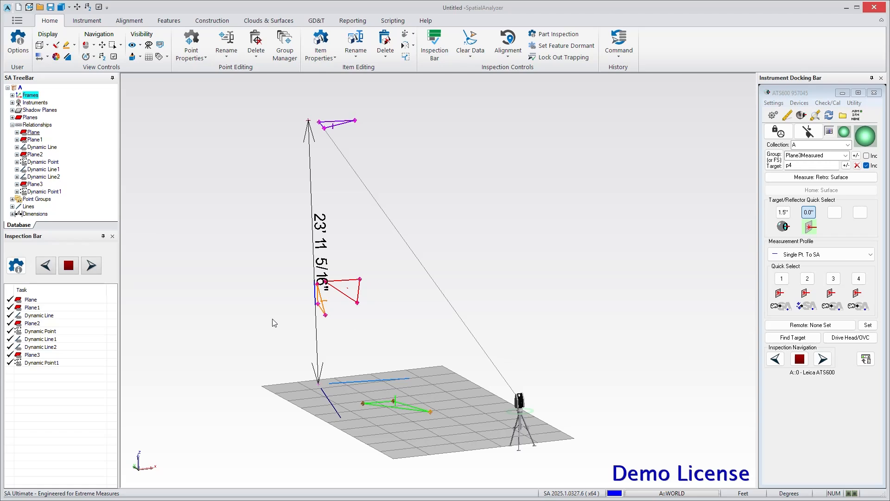
Clear and re-measure Plane1 from the inspection list, decline re-measuring Plane2, and stop the inspection
double_click(38, 309)
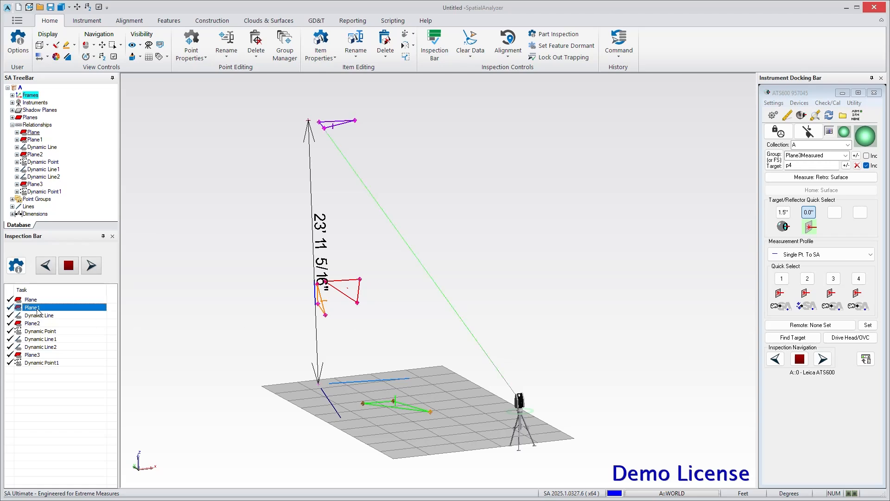
drag(470, 218, 238, 262)
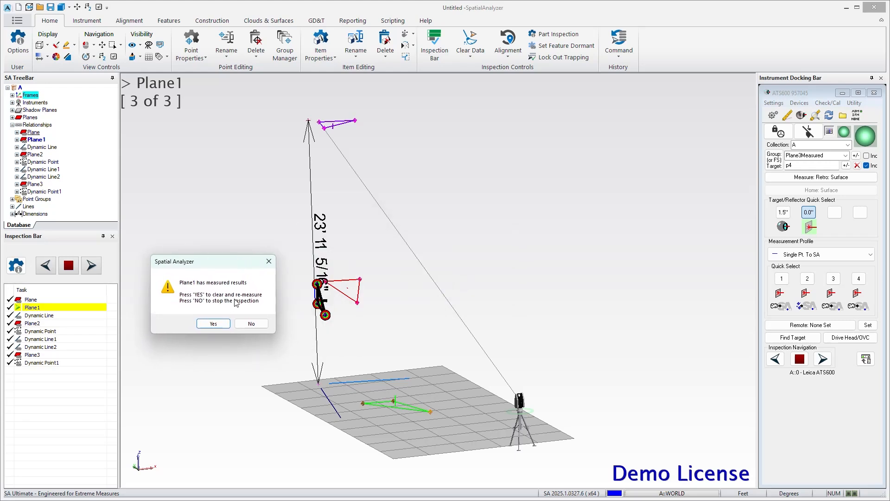
click(213, 323)
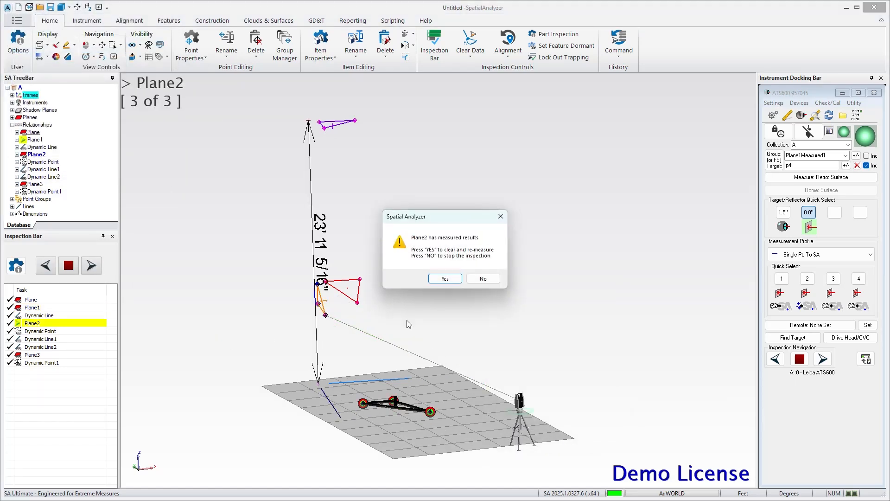
click(483, 279)
click(70, 267)
Review the measured-point group and guided data options in the trapping controls of the first inspection task, and close them unchanged
scroll(459, 343, down, 2)
drag(462, 339, 370, 328)
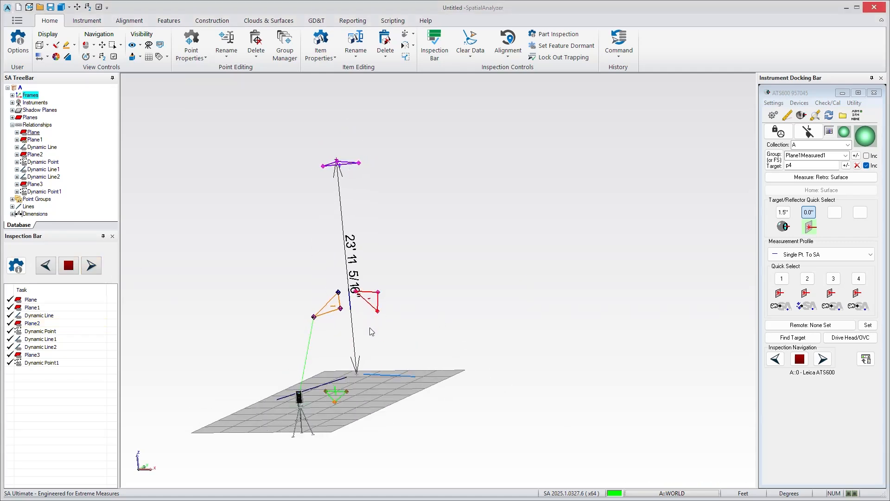
right_click(35, 300)
click(65, 452)
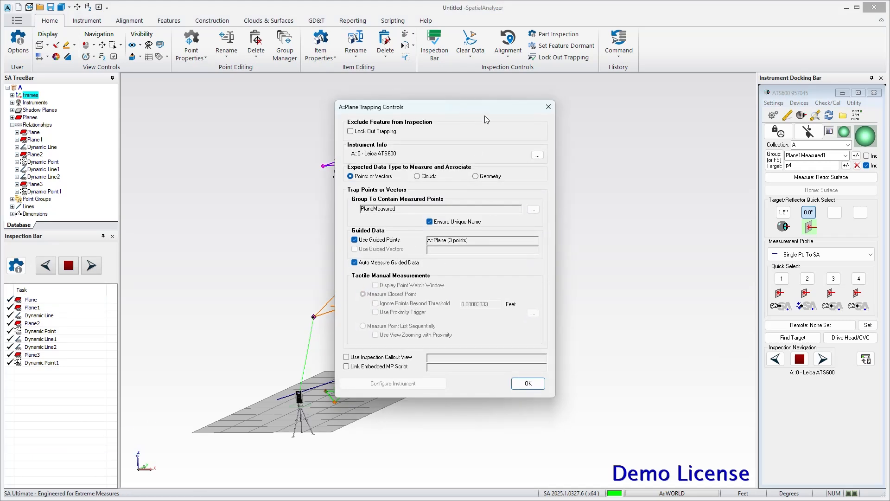
drag(465, 113, 635, 147)
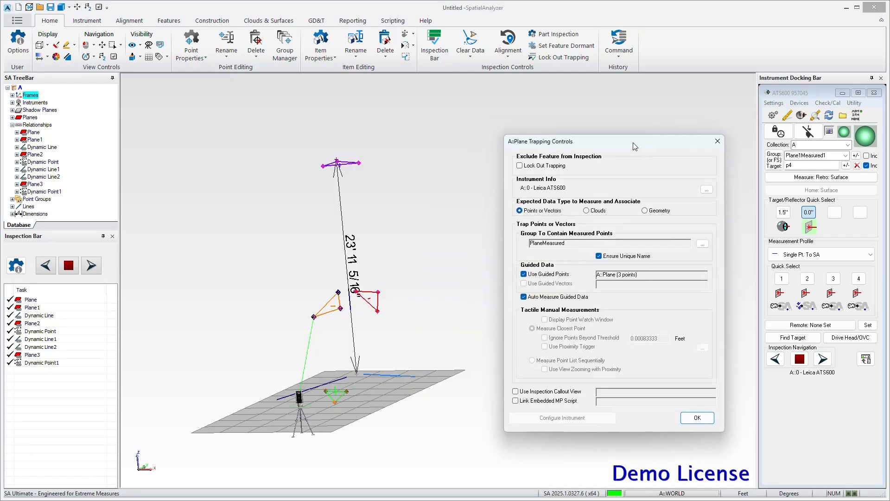
click(718, 143)
mouse_move(405, 226)
right_down()
mouse_move(381, 228)
mouse_move(388, 228)
right_up()
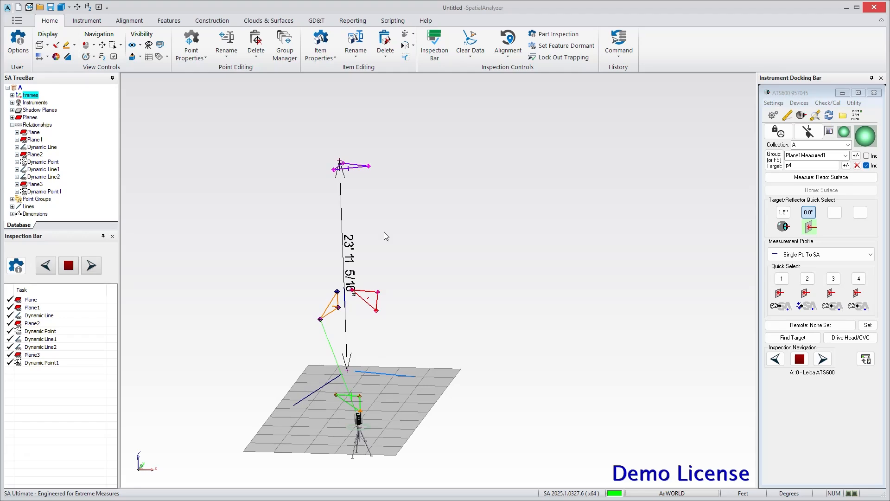
right_drag(387, 240, 396, 236)
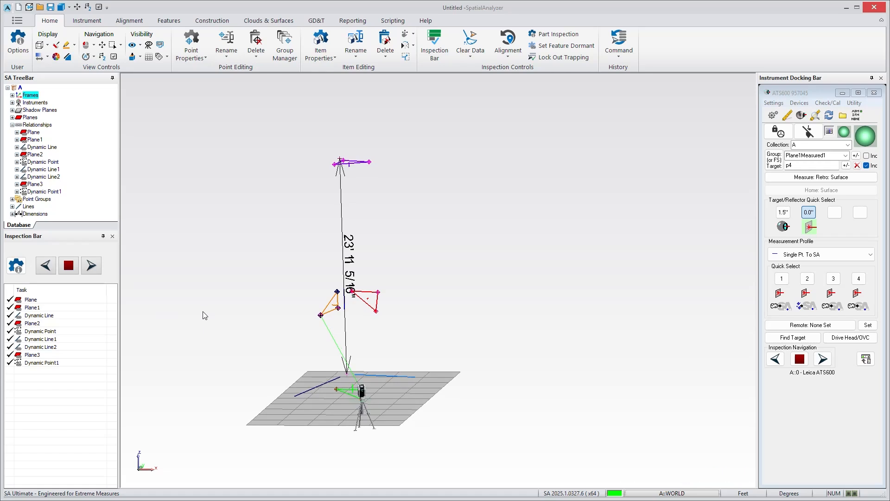